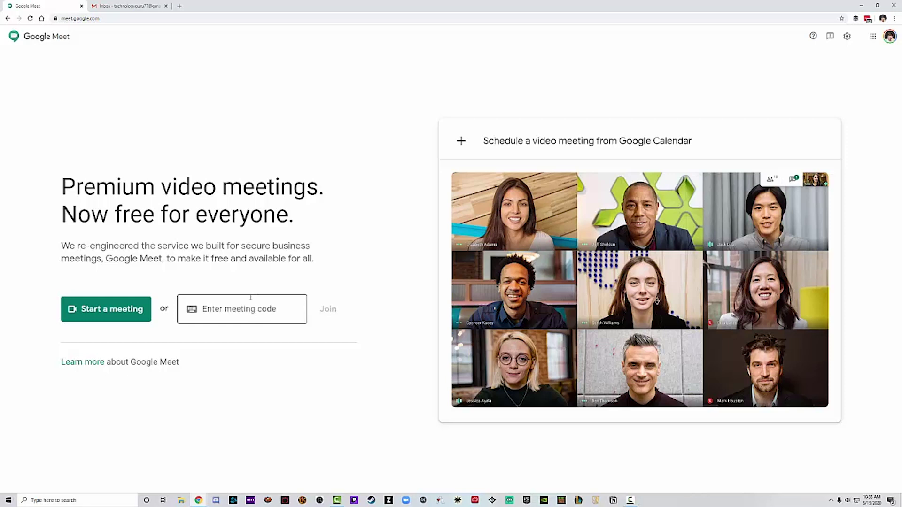
Switch to the Gmail inbox and examine its Meet options for starting and joining a meeting.
click(126, 5)
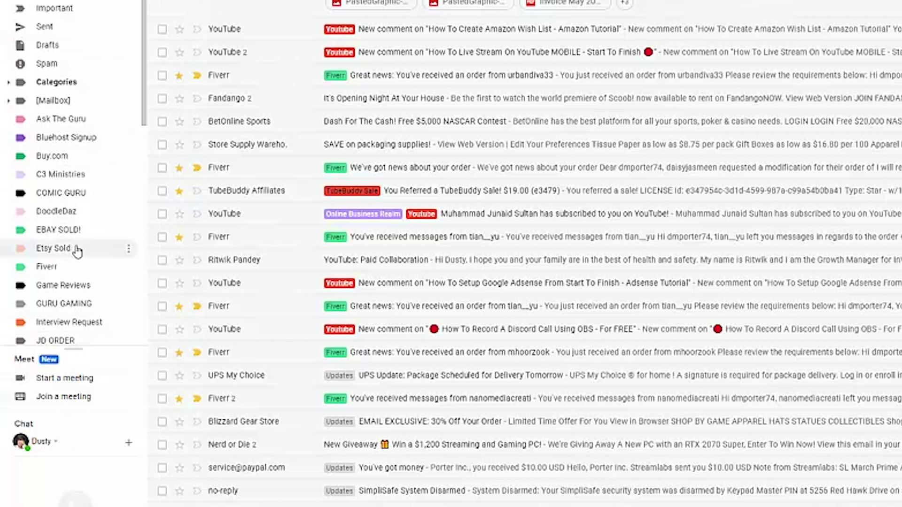
scroll(91, 197, down, 3)
scroll(71, 213, up, 2)
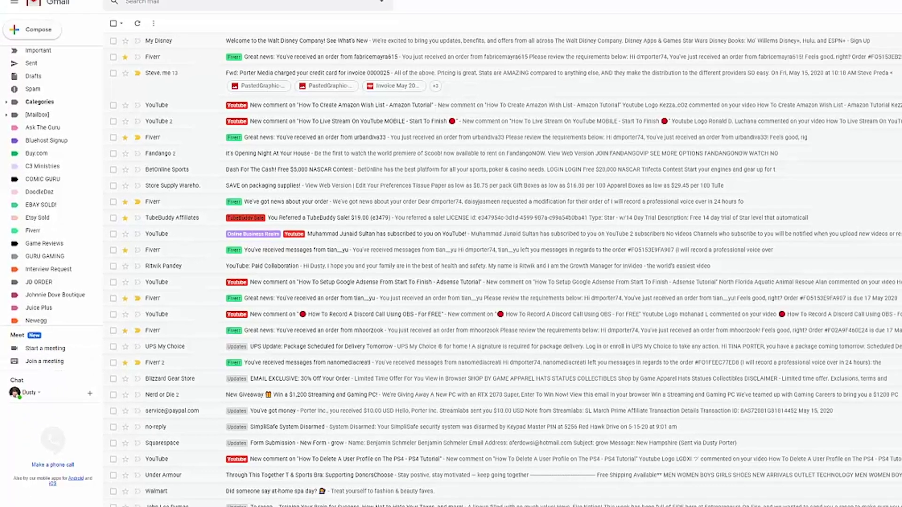
click(66, 397)
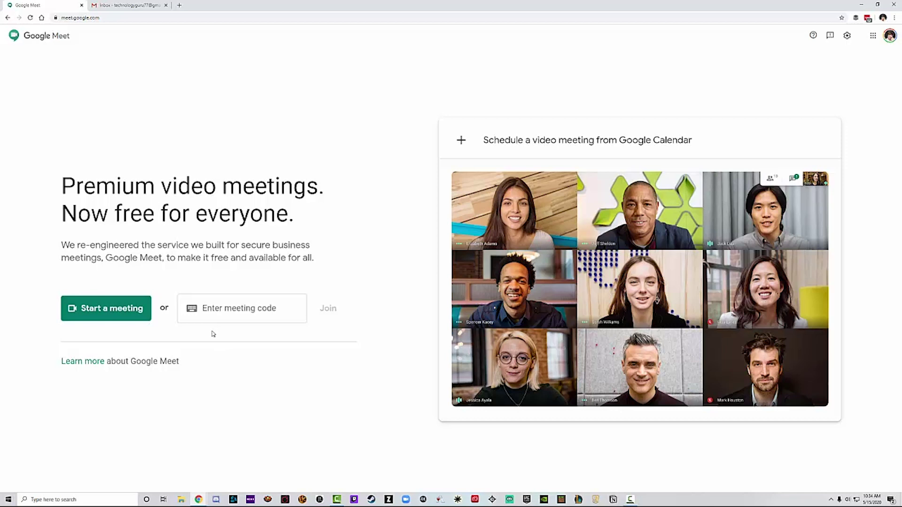
Start a new Google Meet meeting, allow microphone and camera access, and block notifications for the site.
click(120, 313)
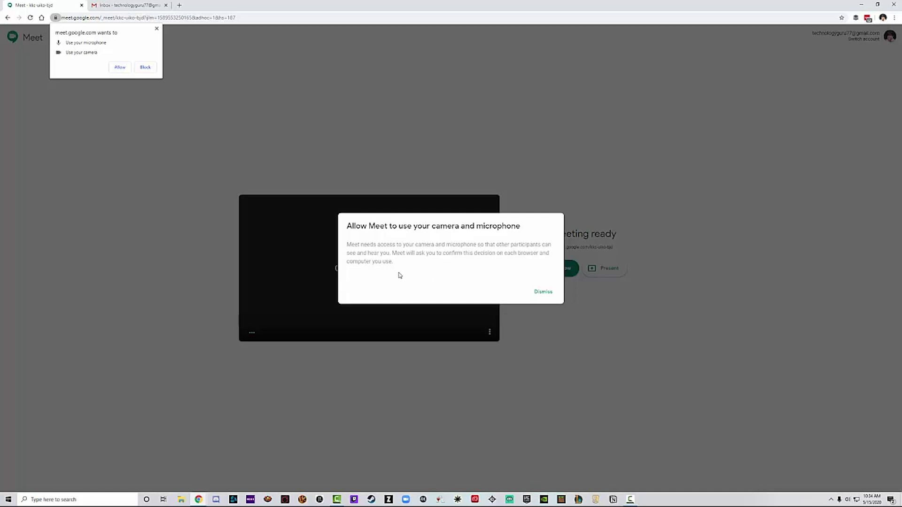
click(541, 292)
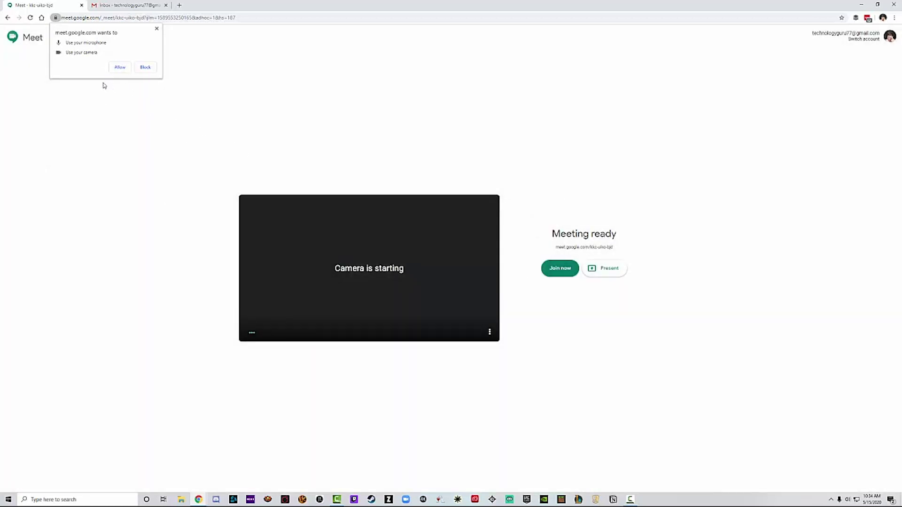
click(120, 68)
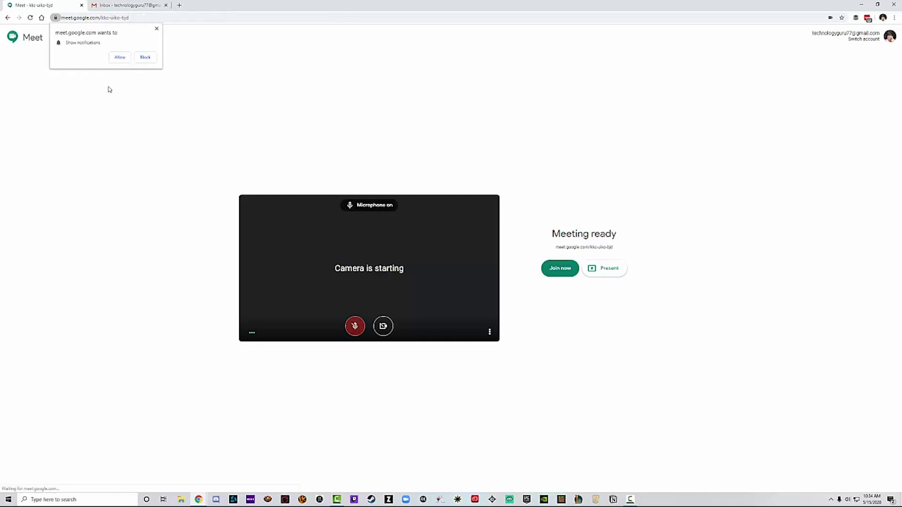
click(144, 58)
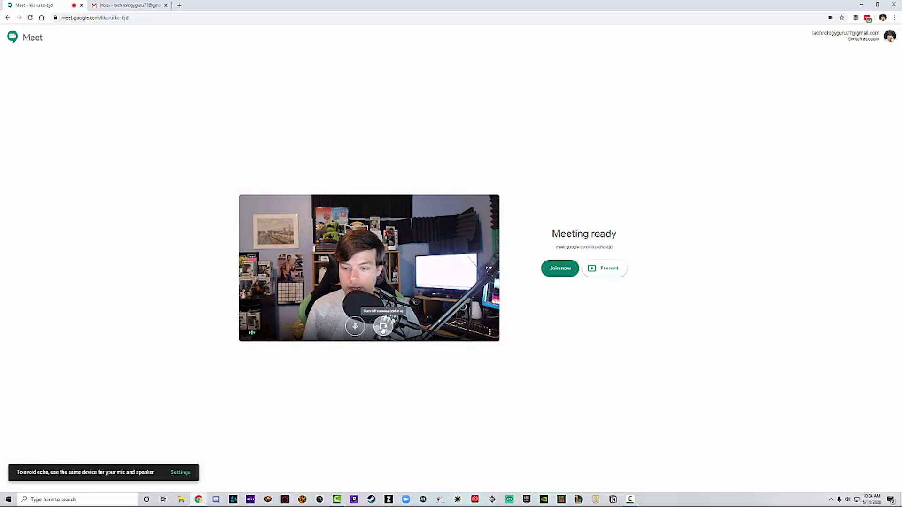
Open the meeting's audio settings, choose Default - Microphone (Scarlett Solo USB), and review the available speaker devices.
click(383, 328)
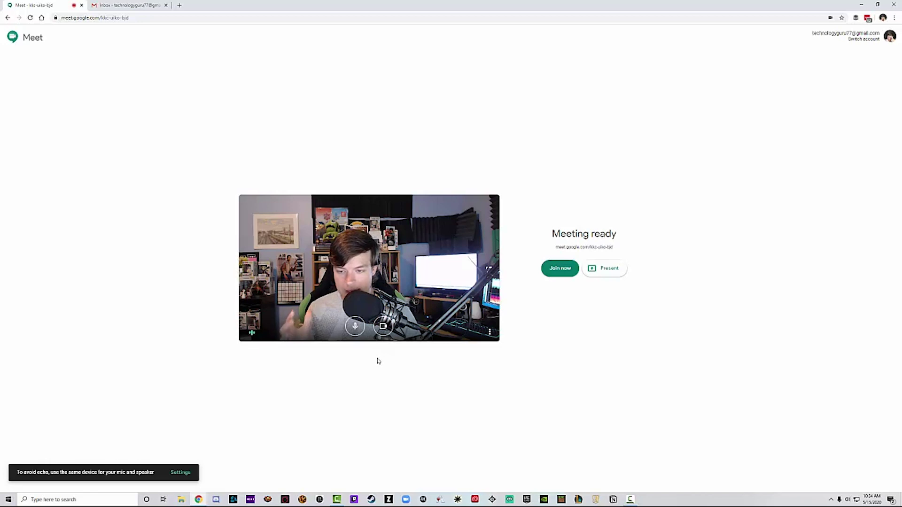
click(489, 333)
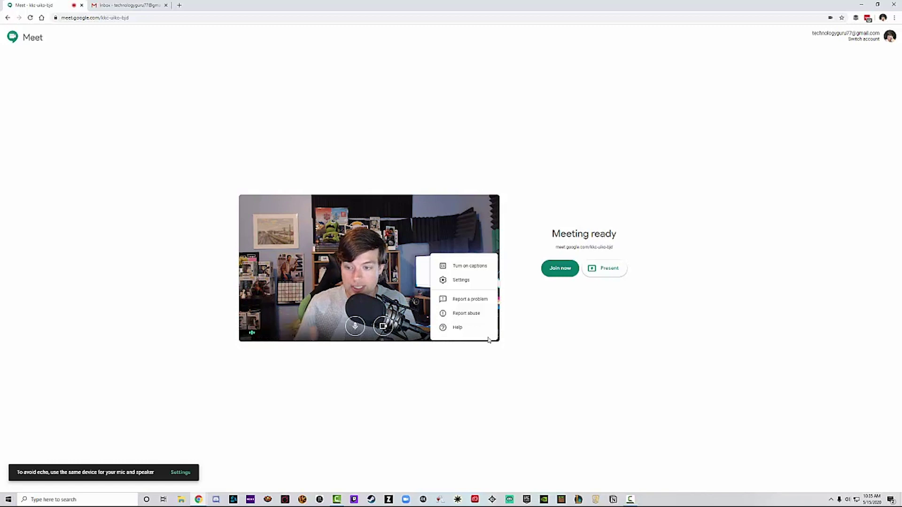
click(506, 373)
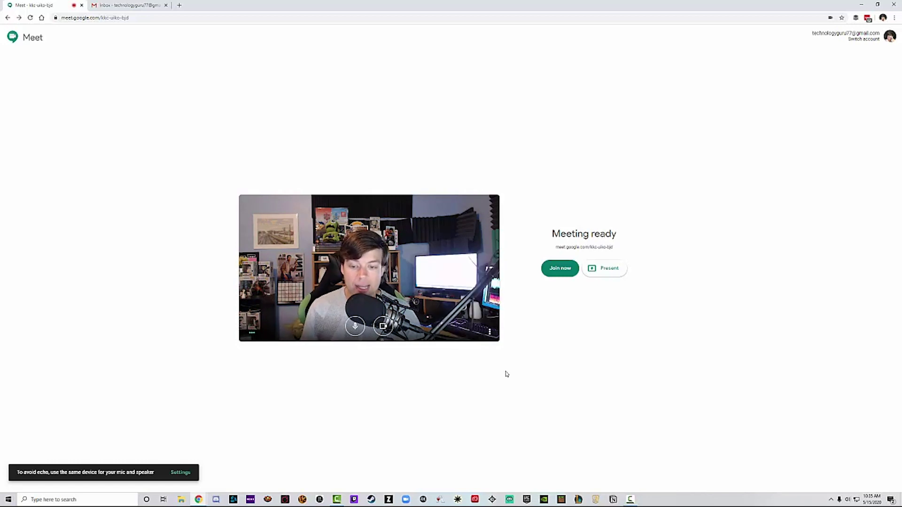
click(489, 332)
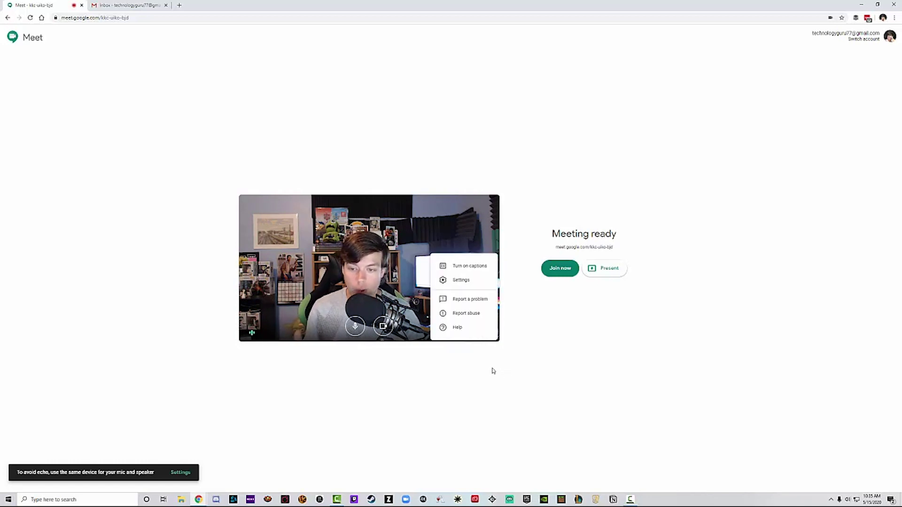
click(462, 280)
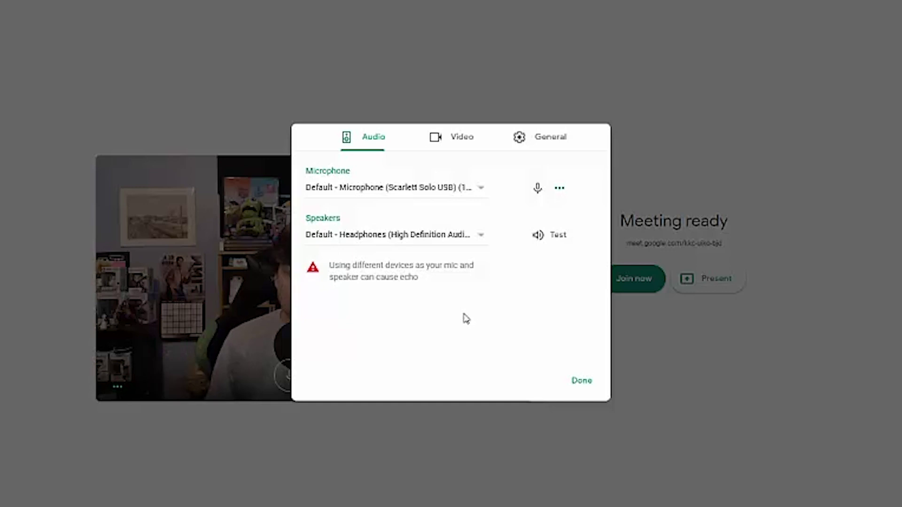
click(480, 191)
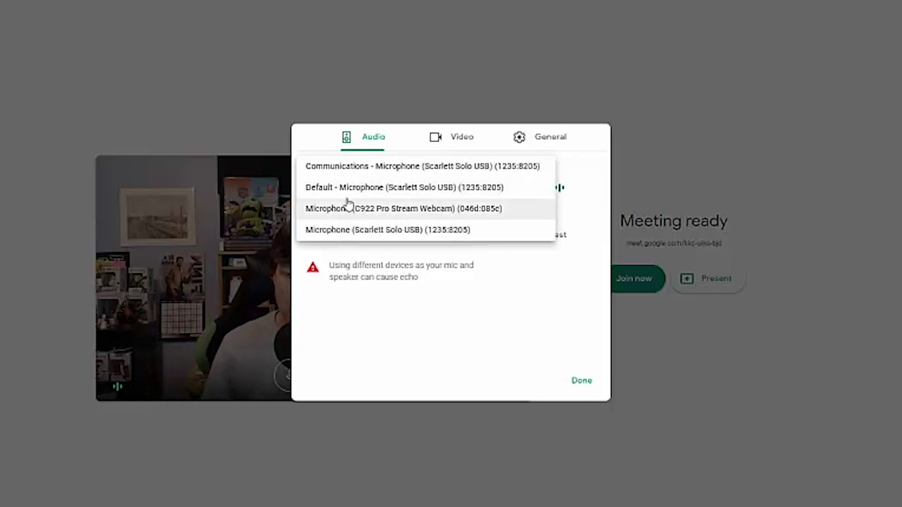
click(334, 193)
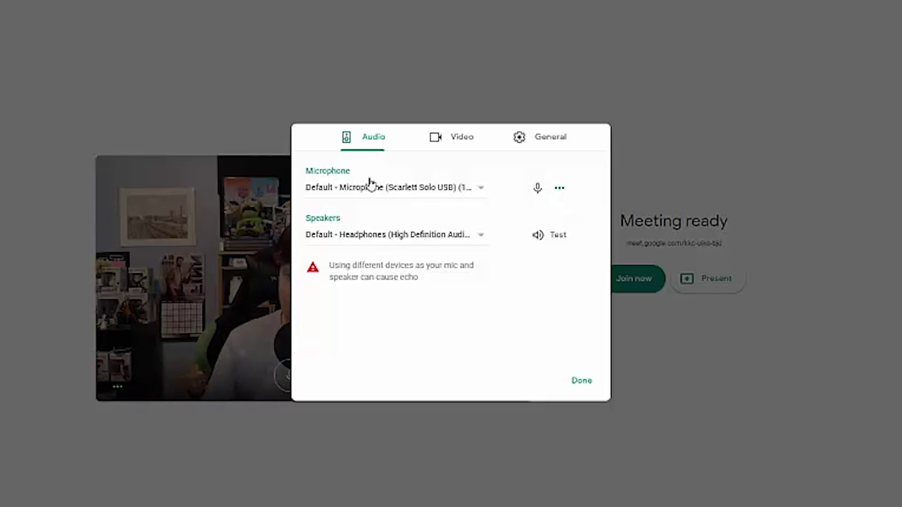
click(419, 240)
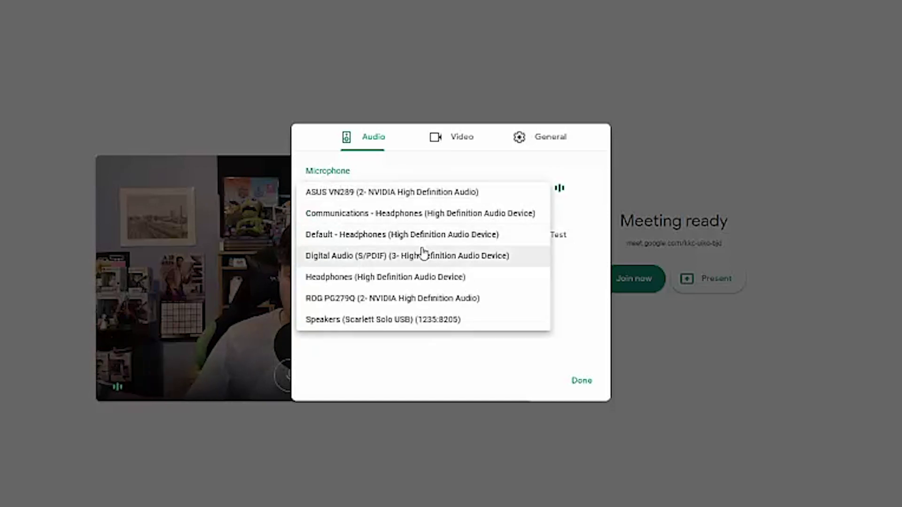
click(497, 370)
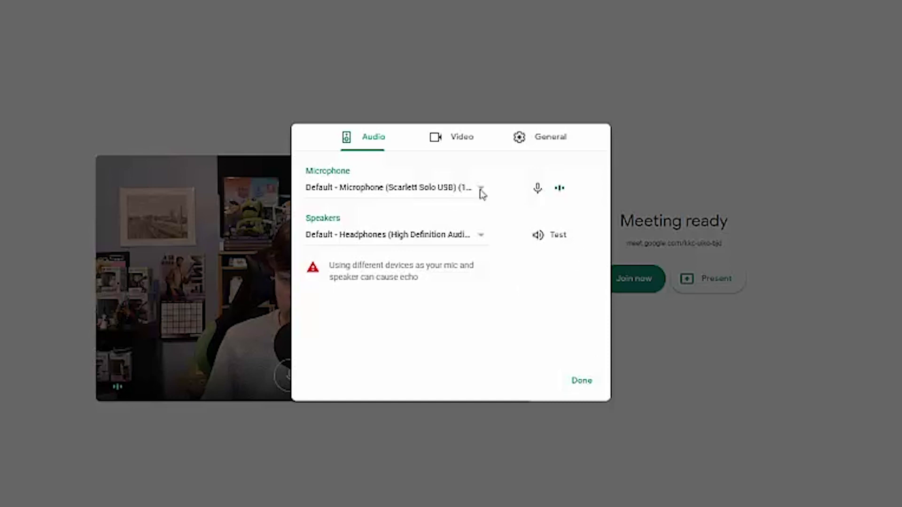
Set the maximum send and receive resolutions to High definition (720p), check the general settings, and close the settings dialog.
click(461, 140)
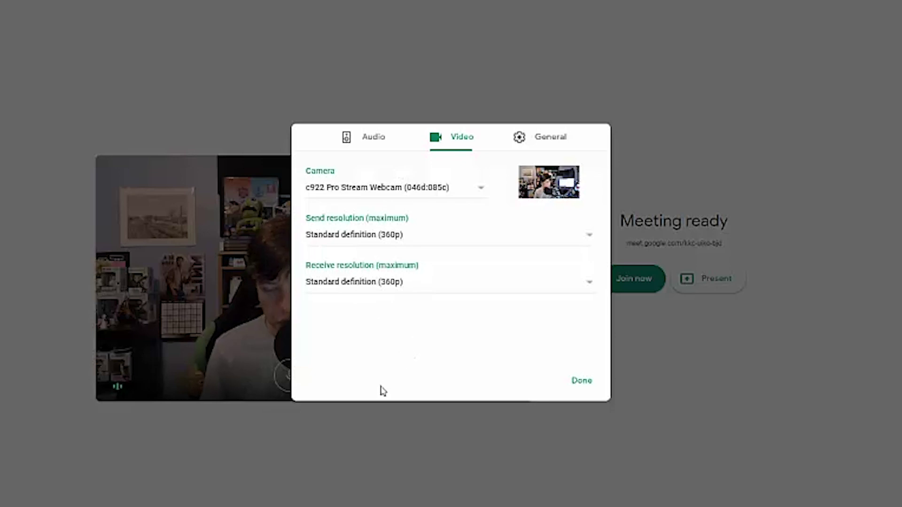
click(379, 242)
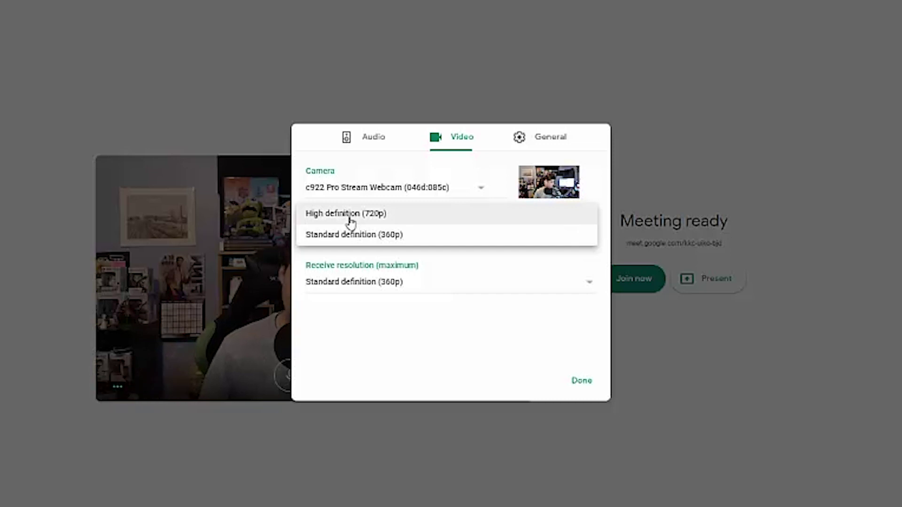
click(328, 218)
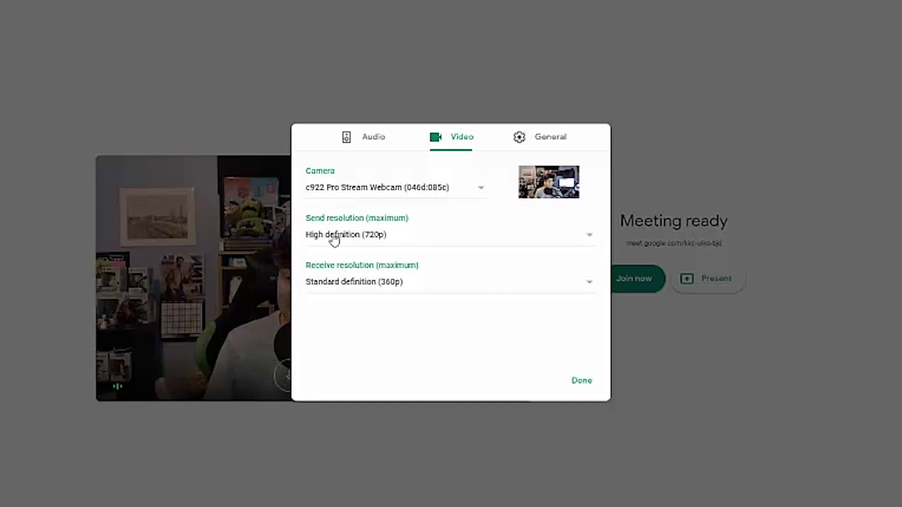
click(350, 287)
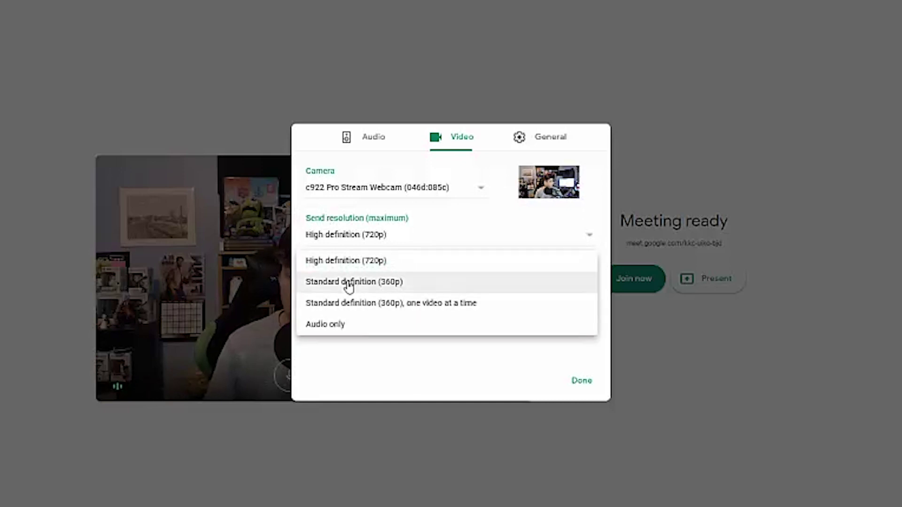
click(414, 362)
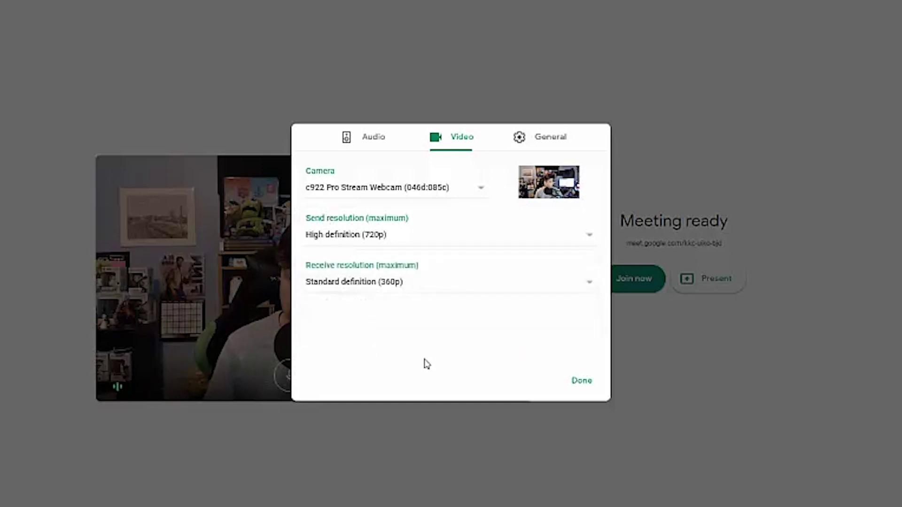
click(371, 287)
click(346, 261)
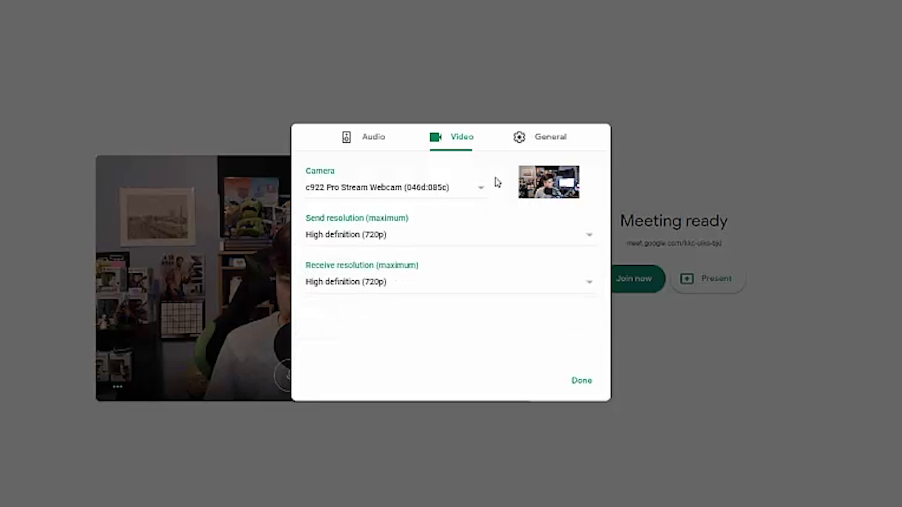
click(536, 143)
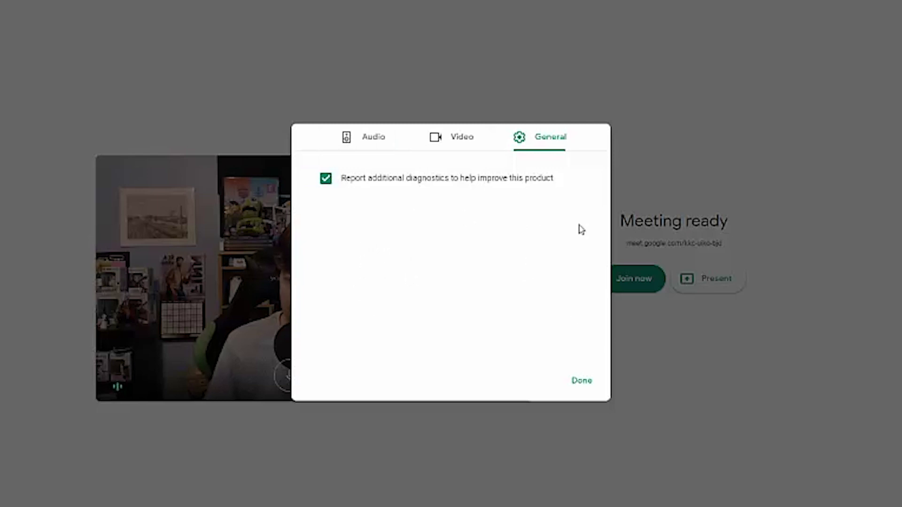
click(591, 386)
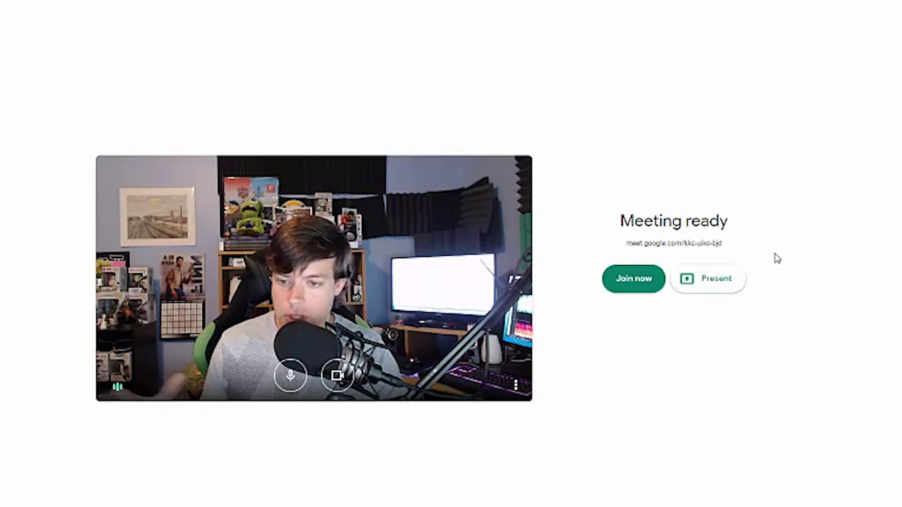
Copy the meeting link shown for the ready meeting.
triple_click(648, 245)
key(ctrl+c)
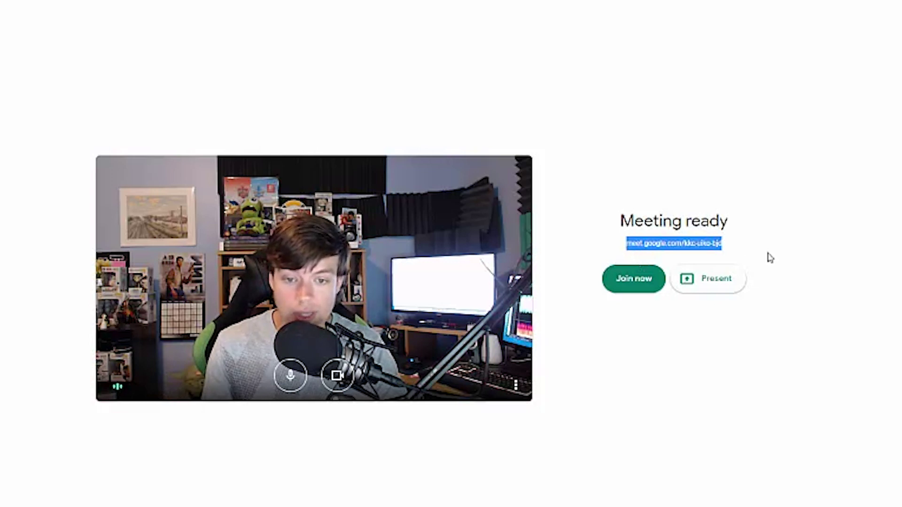
right_click(680, 245)
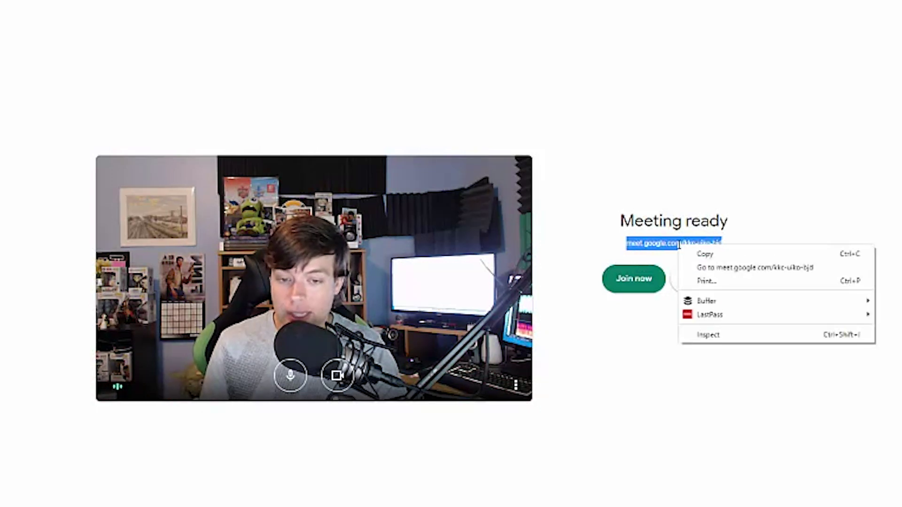
click(690, 258)
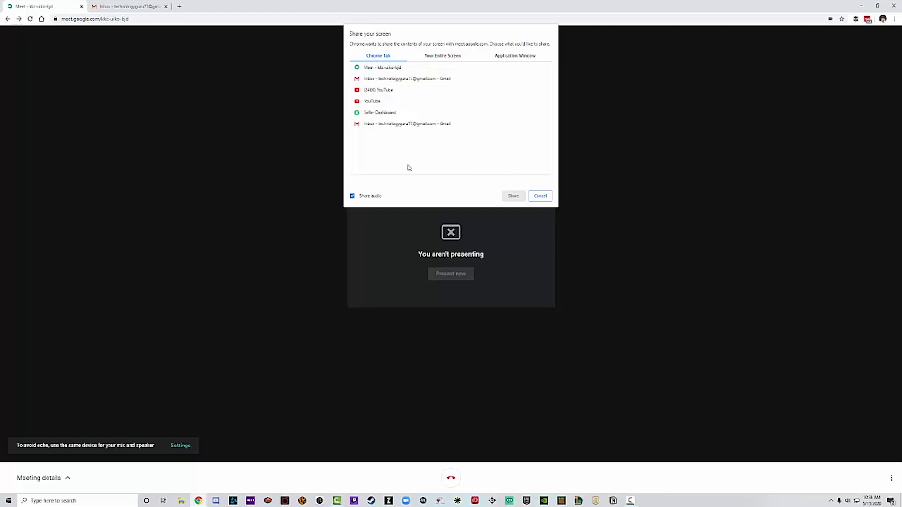
Present the YouTube Chrome tab to the meeting with audio sharing enabled.
click(374, 105)
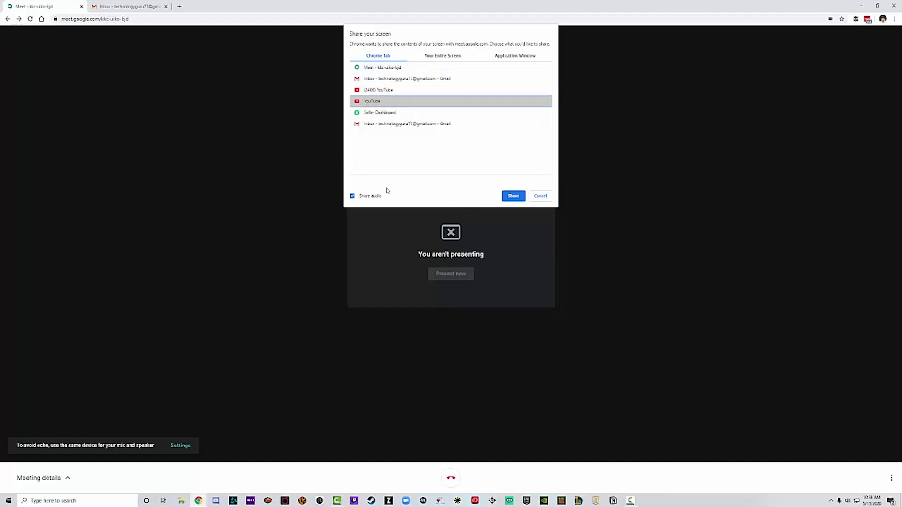
click(511, 200)
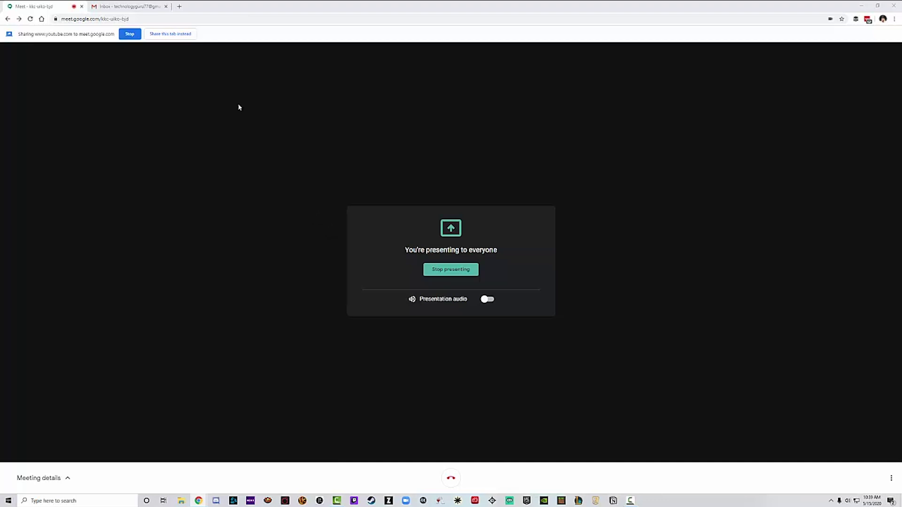
Open the copied meeting link in a new browser tab.
click(180, 6)
right_click(193, 20)
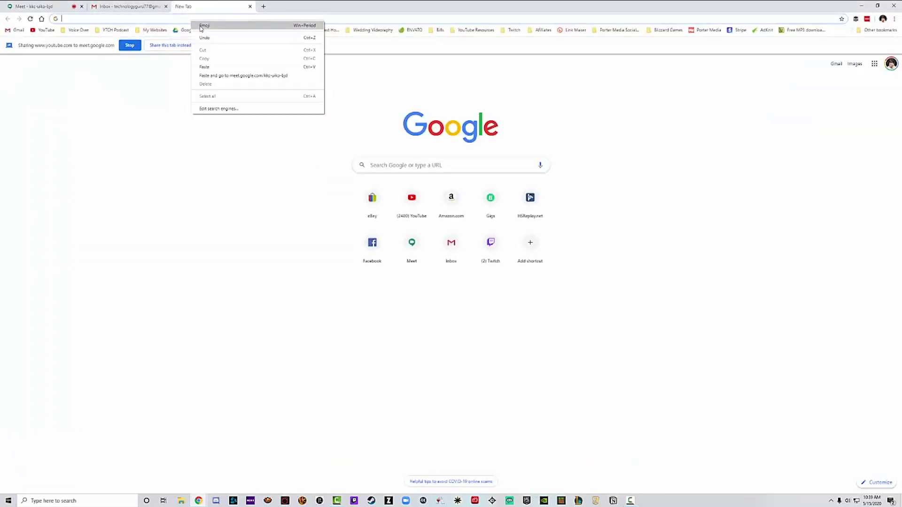
click(225, 76)
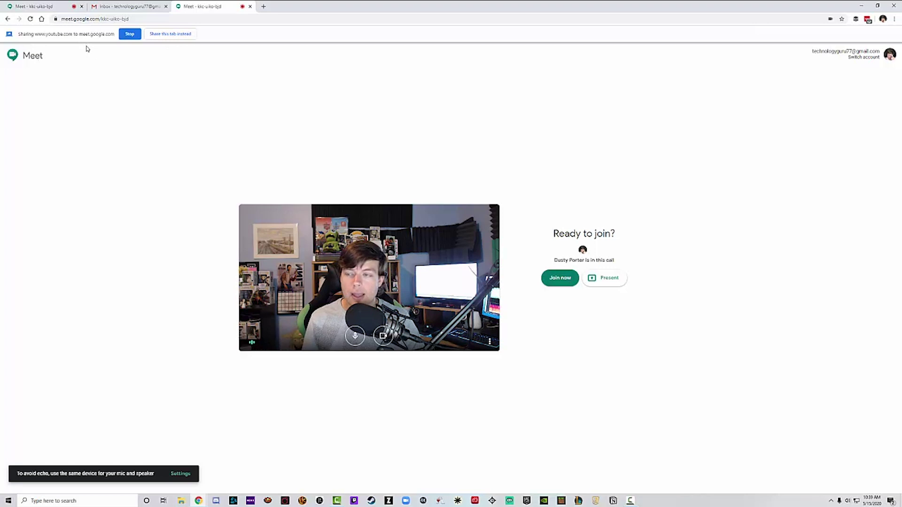
Stop sharing the YouTube tab to the meeting.
click(130, 34)
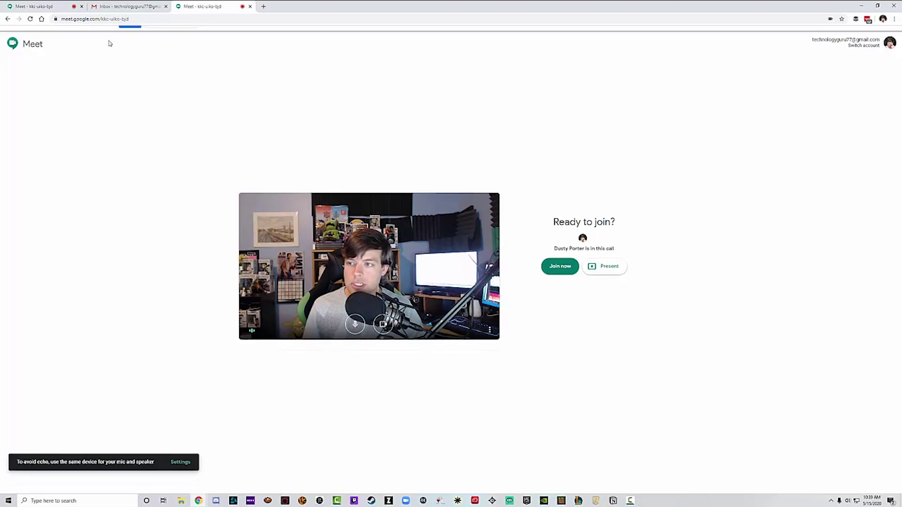
right_click(93, 138)
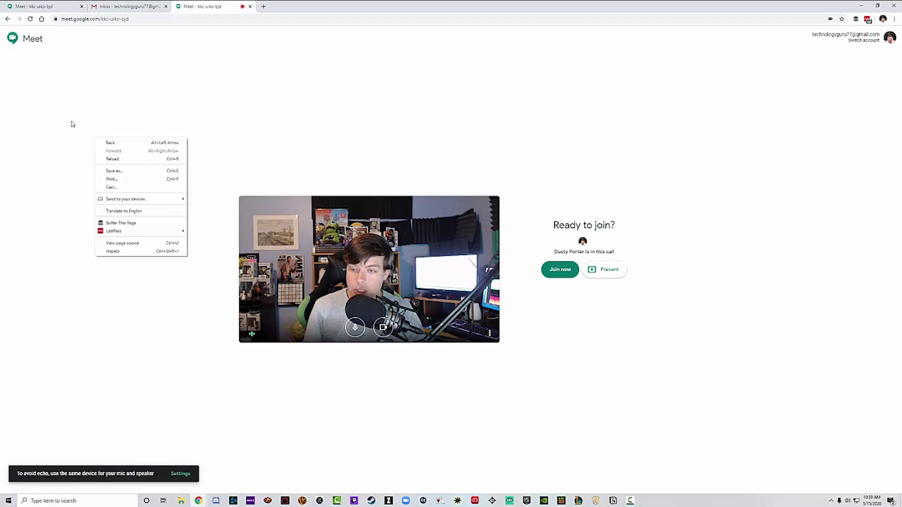
click(78, 100)
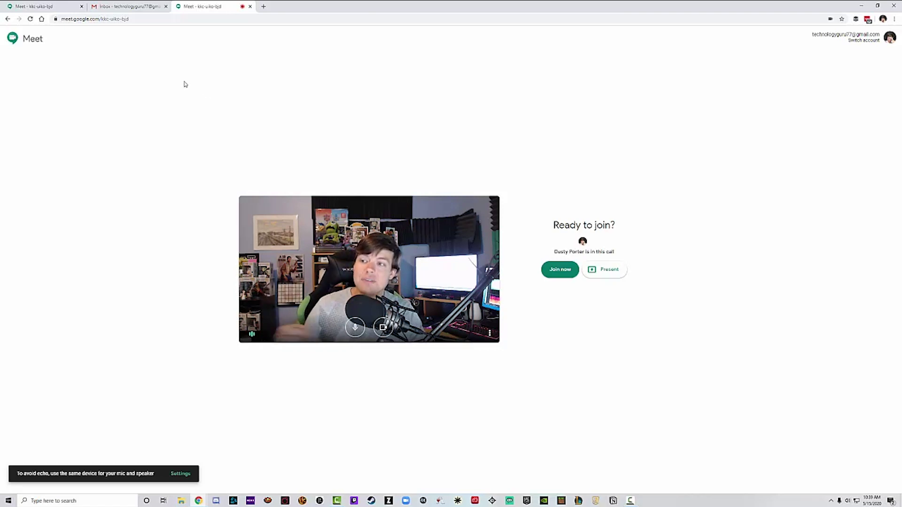
Try to join the meeting from Gmail with the pasted code stripped of its meet.google.com/ prefix, and return to the Meet join page.
click(143, 9)
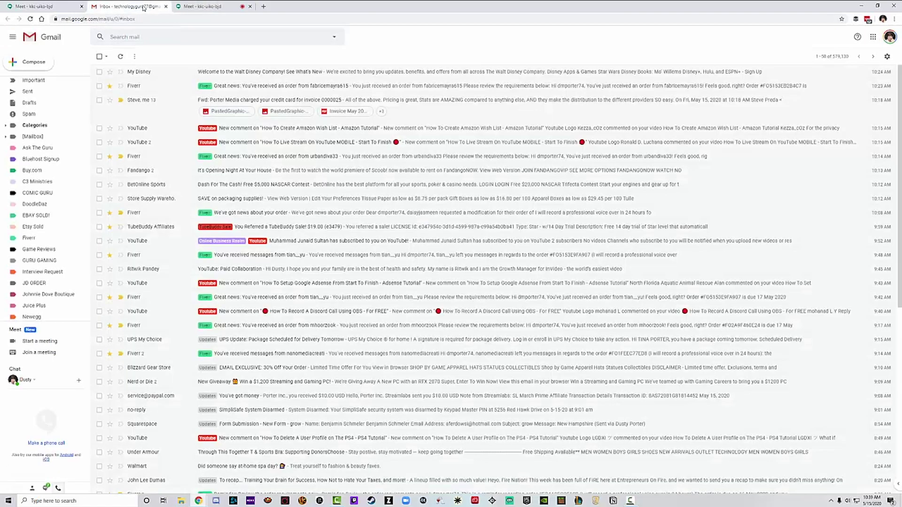
click(41, 354)
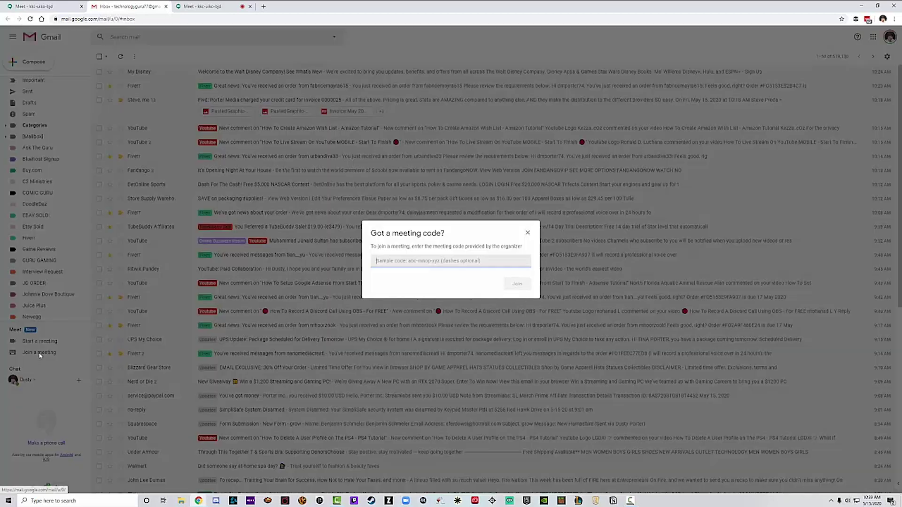
right_click(408, 263)
click(427, 316)
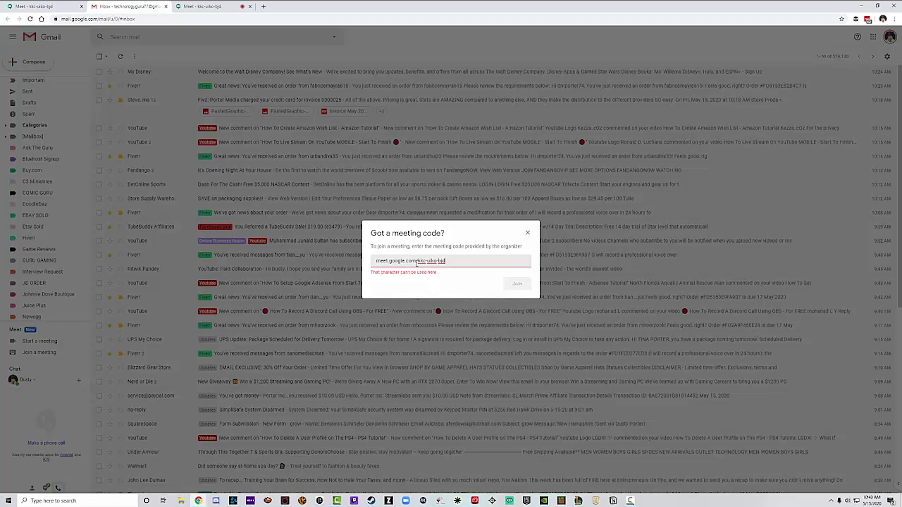
drag(416, 260, 9, 229)
key(BackSpace)
key(BackSpace)
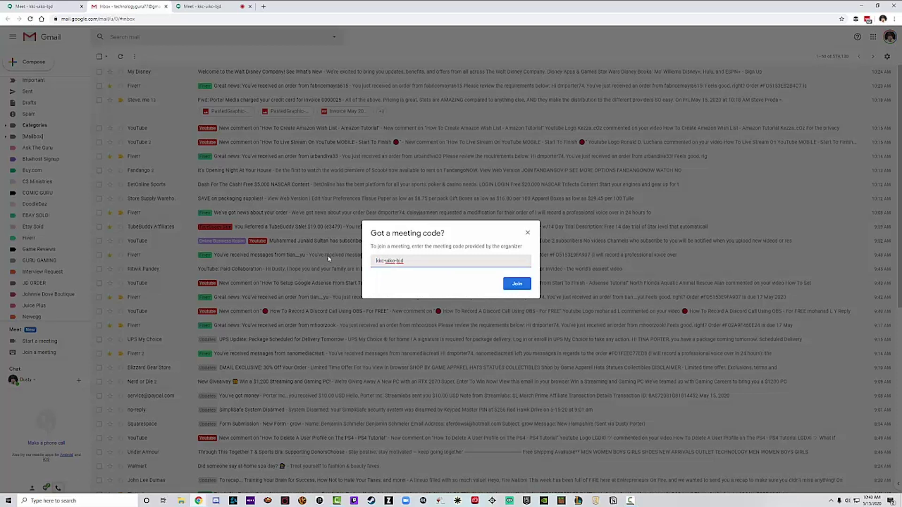
click(516, 284)
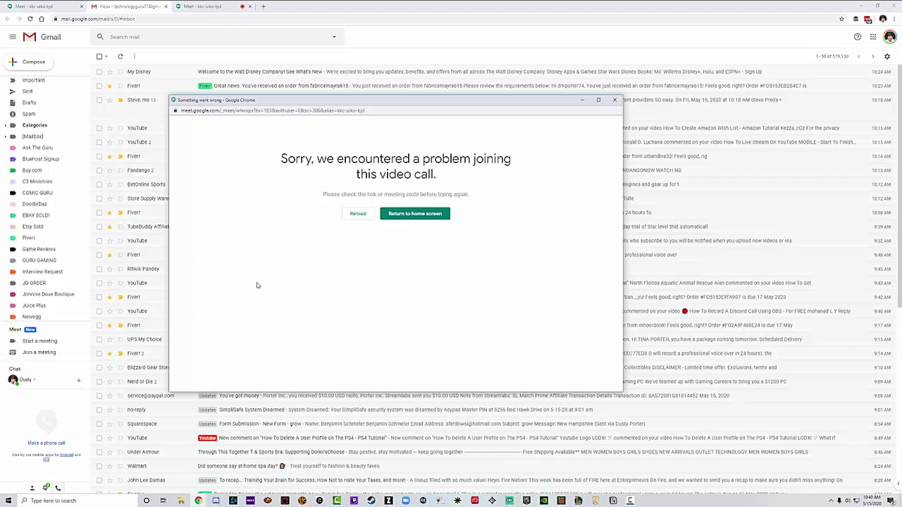
click(229, 6)
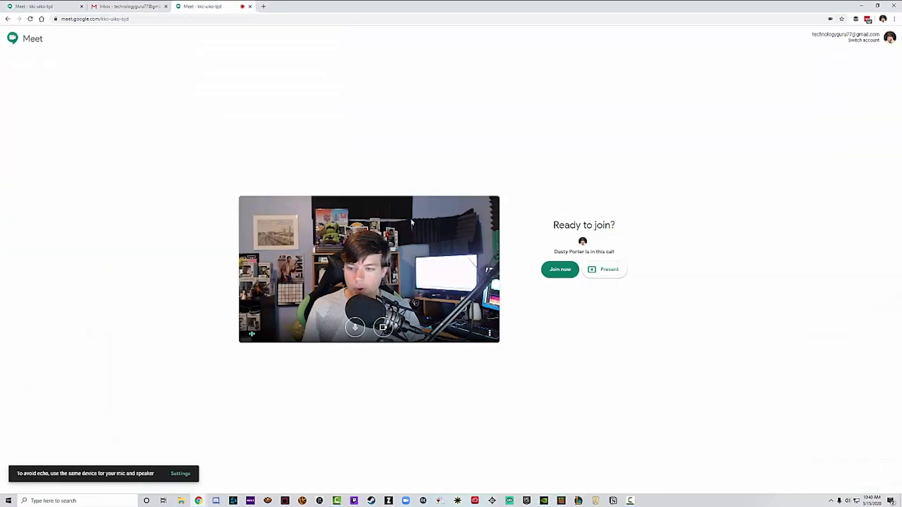